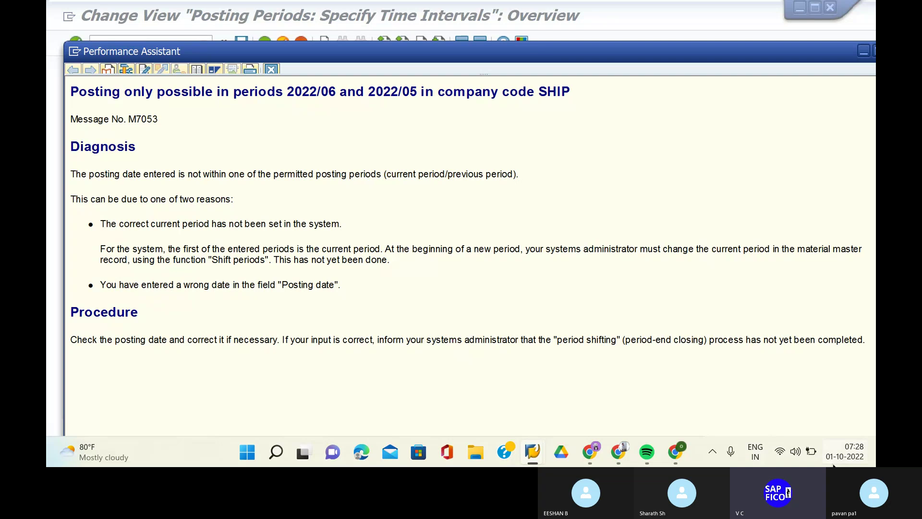
- Return from the M7053 help text to the Change View Posting Periods table
mouse_move(835, 465)
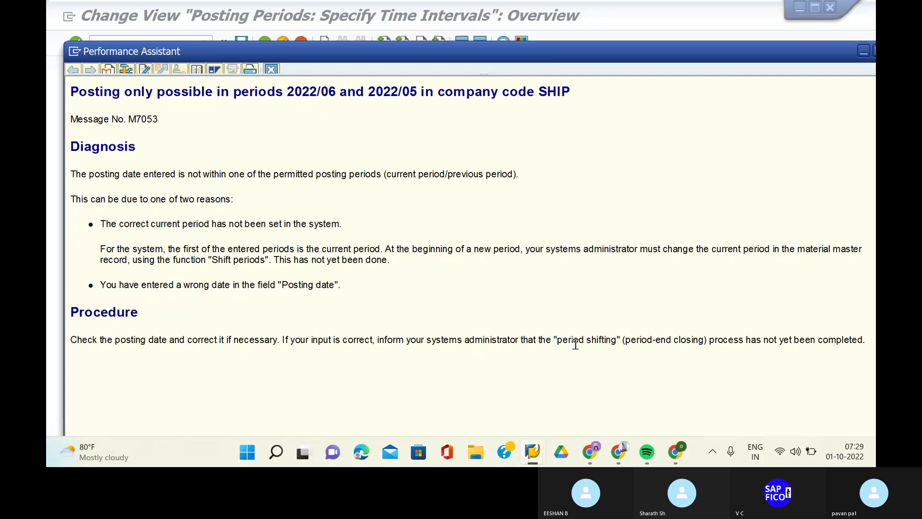
mouse_move(538, 455)
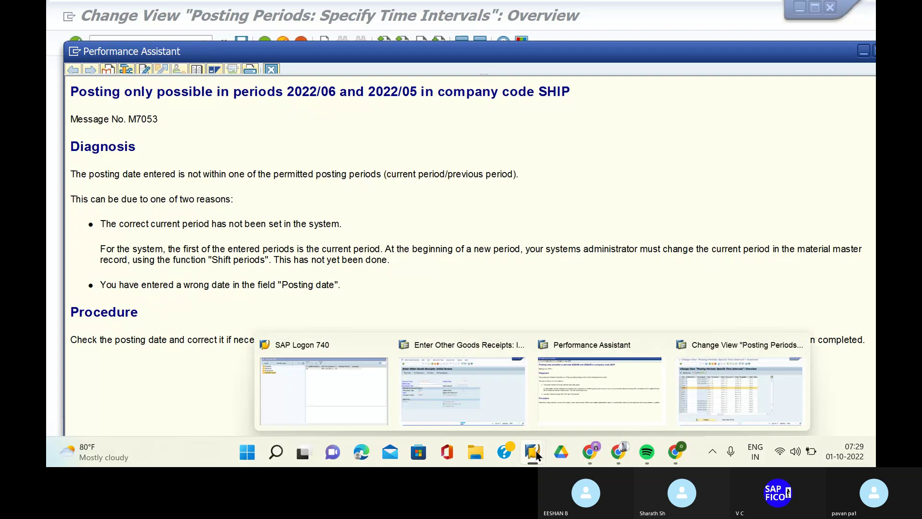
- Open the materials management company code settings (OMSY)
click(708, 385)
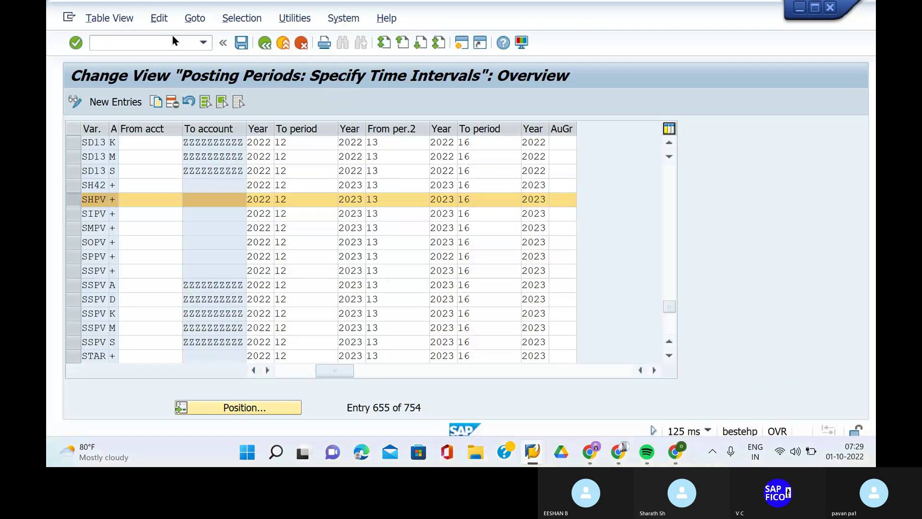
click(150, 40)
text(/n)
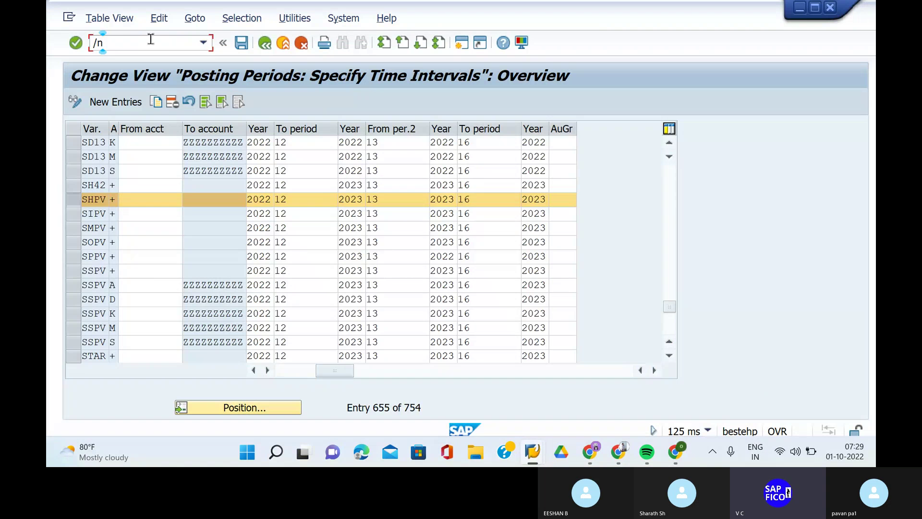
text(oms5)
key(Return)
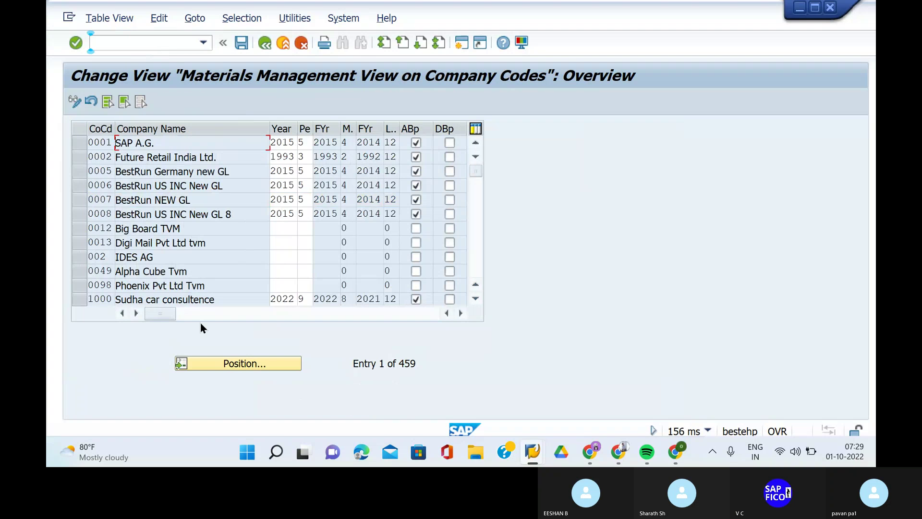
- Locate company code SHIP and change its current period to 7
click(232, 369)
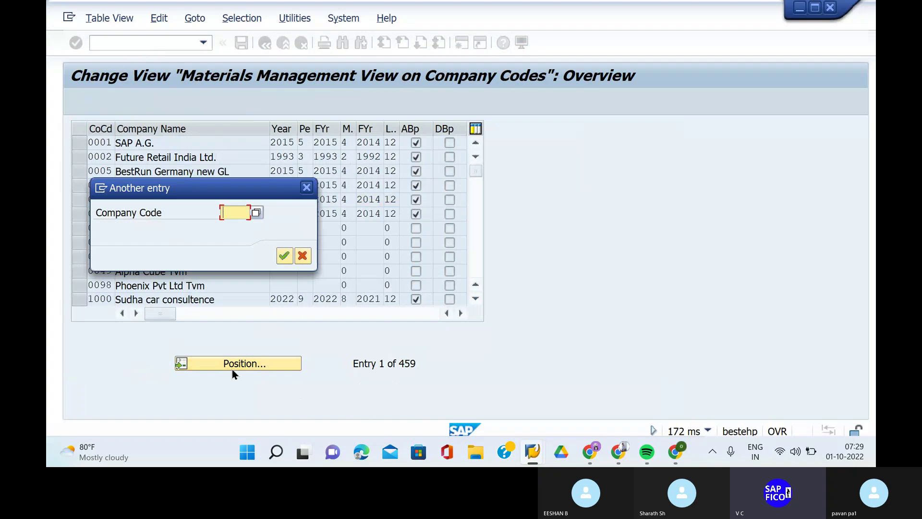
text(ship)
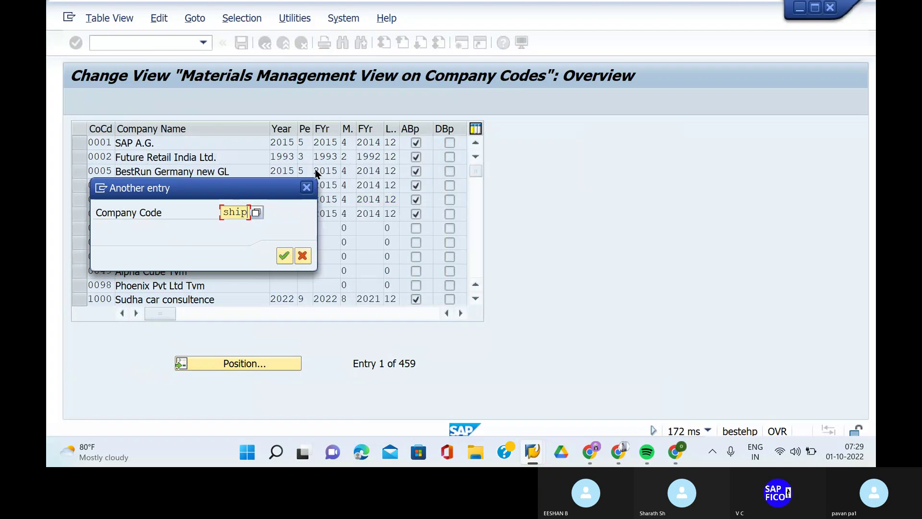
click(284, 257)
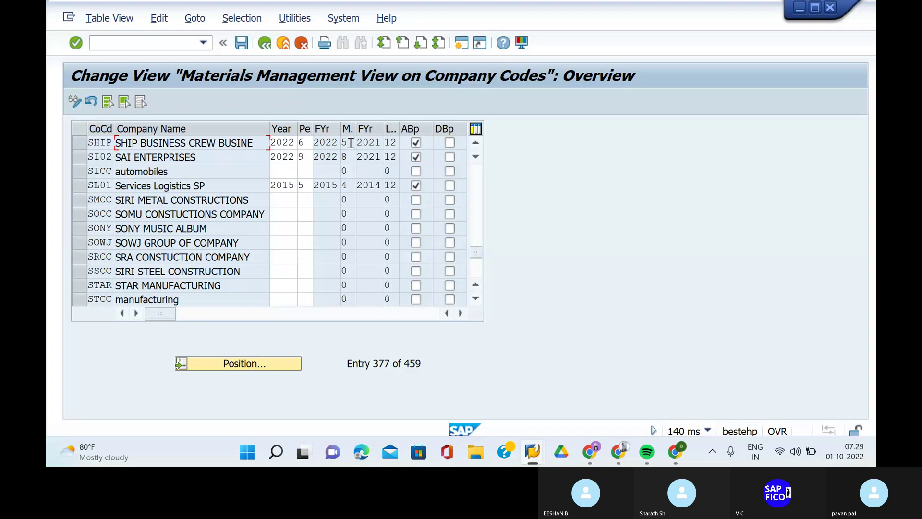
click(303, 143)
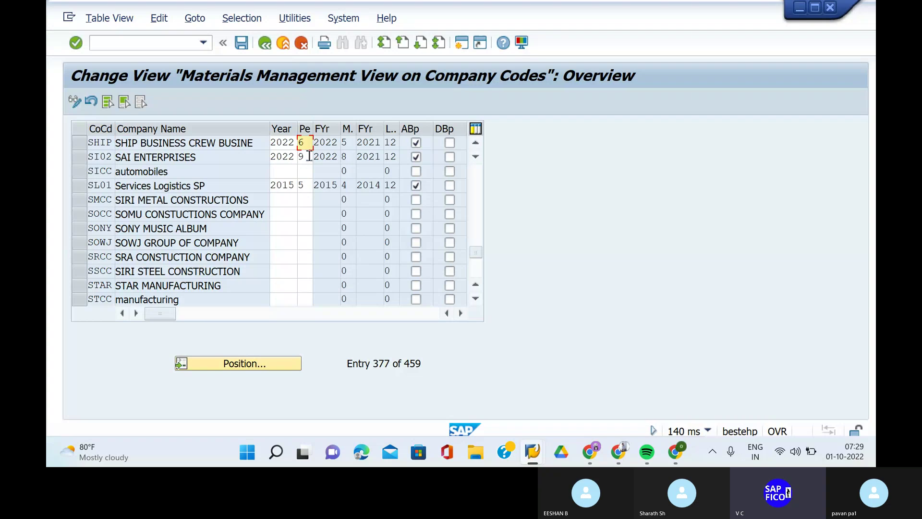
key(BackSpace)
key(Down)
text(6)
text(7)
key(Return)
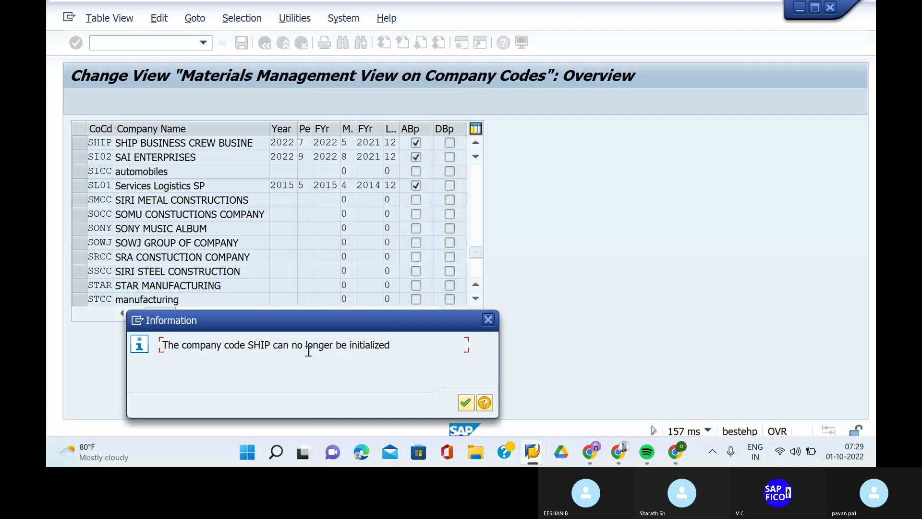
click(462, 401)
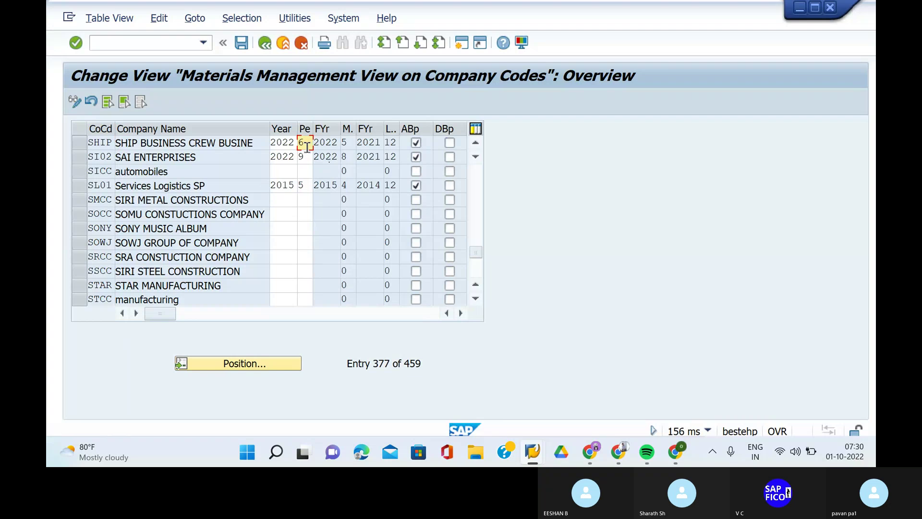
key(BackSpace)
text(7)
key(Return)
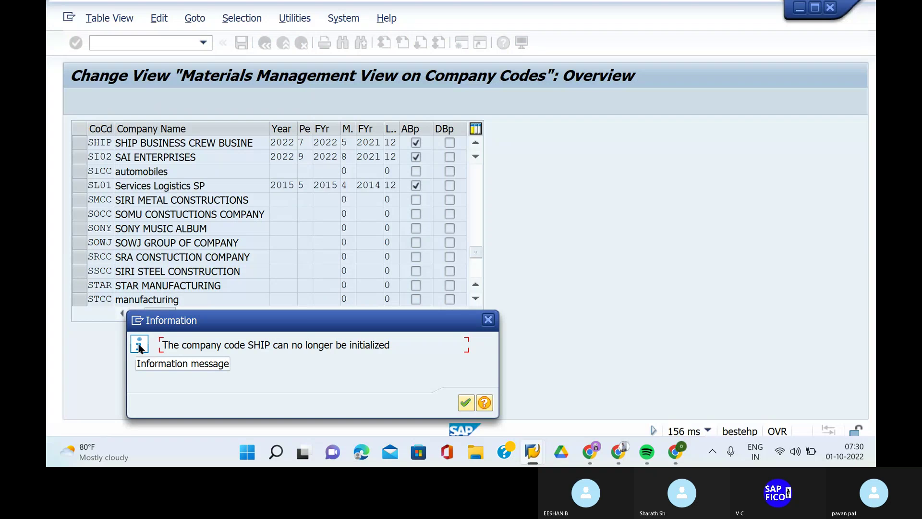
click(485, 401)
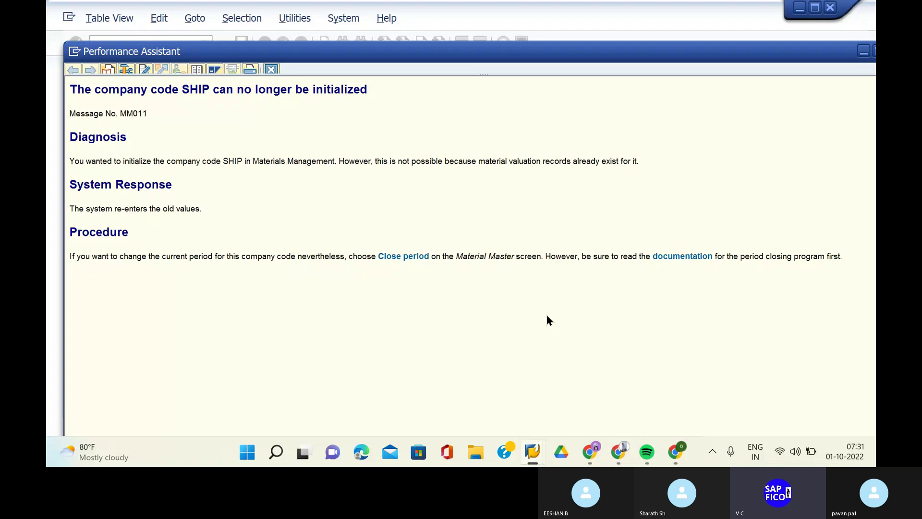
click(677, 6)
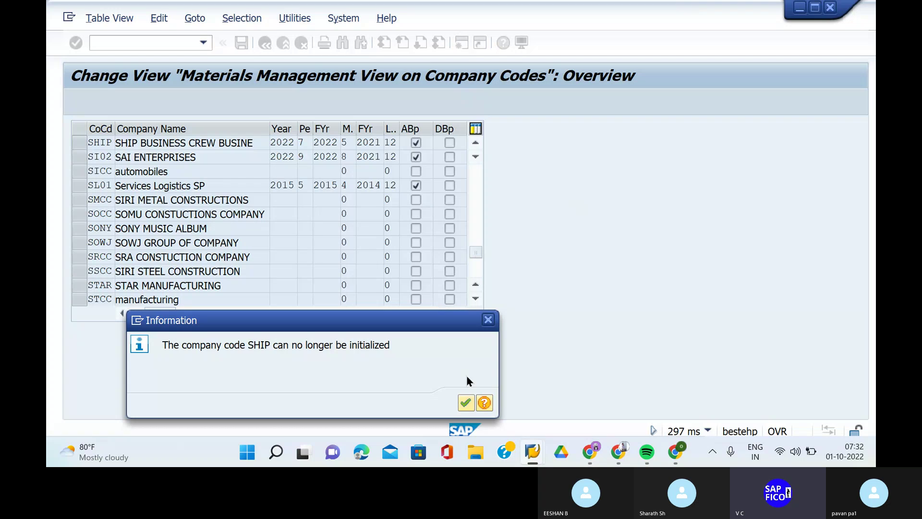
- Dismiss the notice with SHIP left at period 6, then start transaction MMRV
click(464, 401)
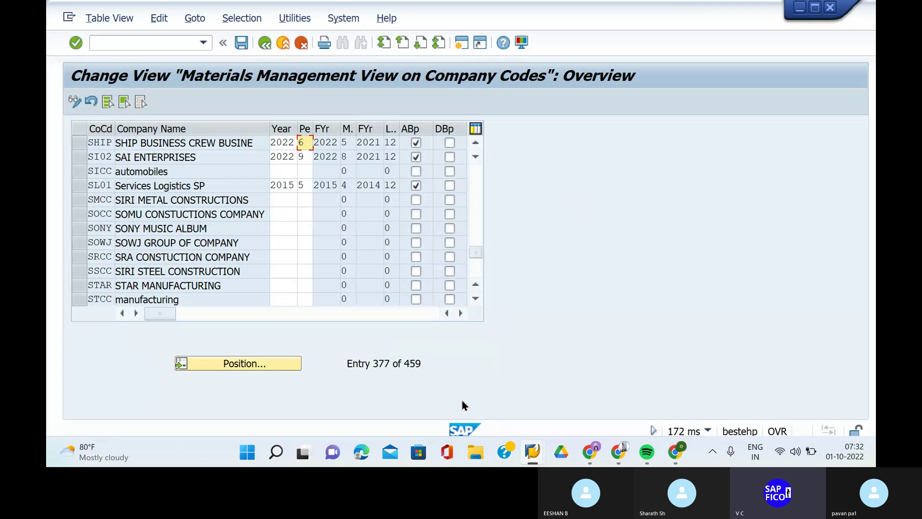
text(6)
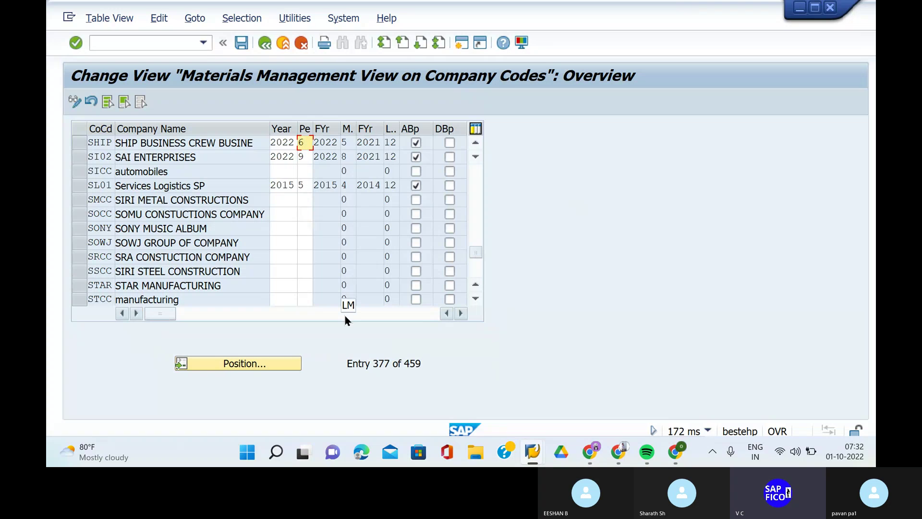
click(145, 41)
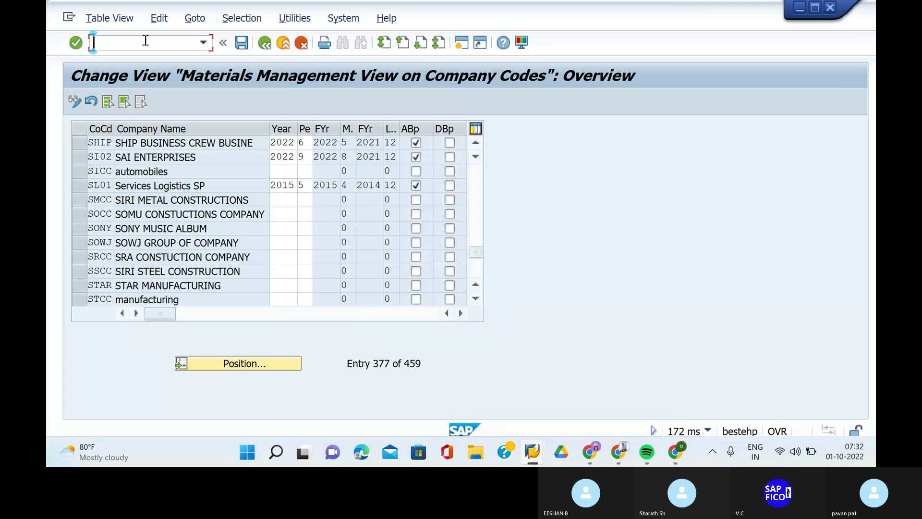
text(/nmmrv)
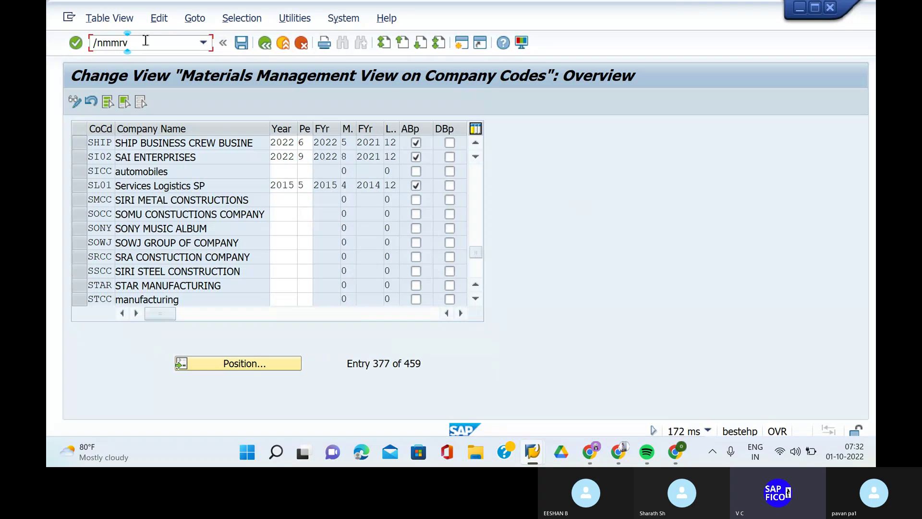
key(Return)
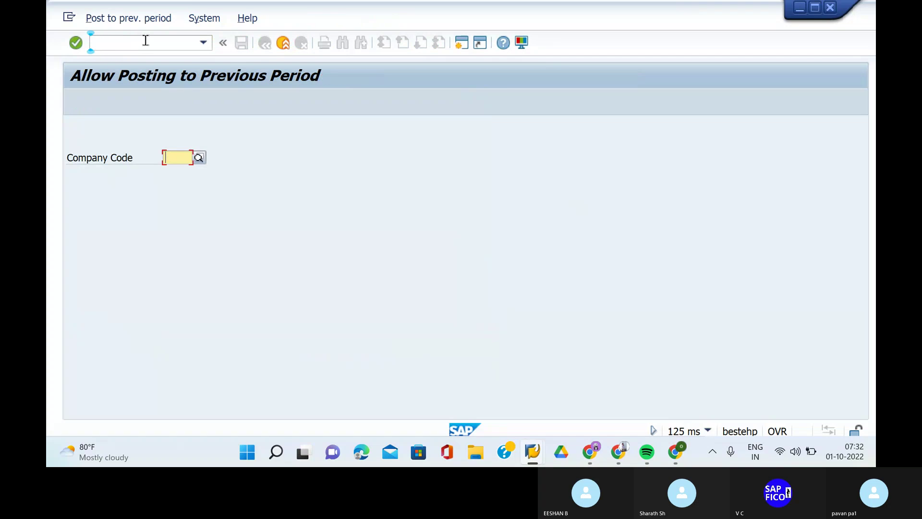
- Load company code SHIP and untick 'Allow posting to previous per.' for period 06 2022
text(ship)
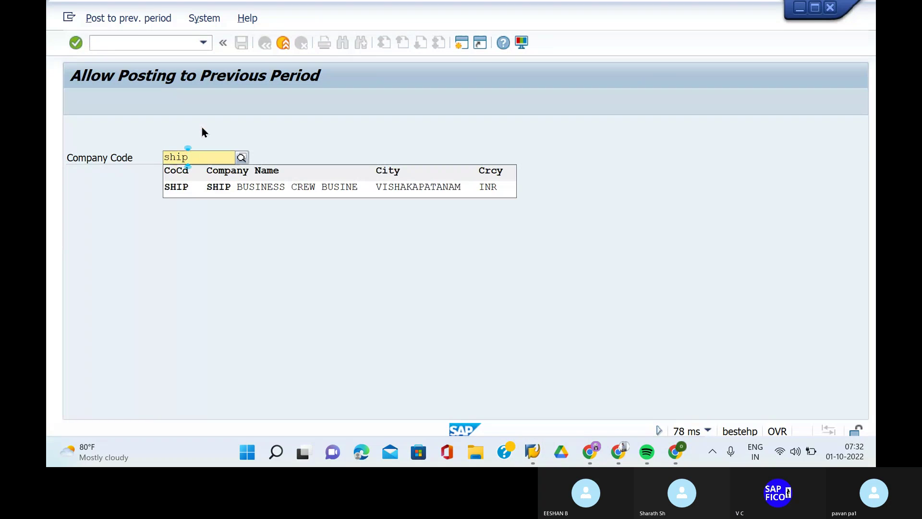
click(217, 187)
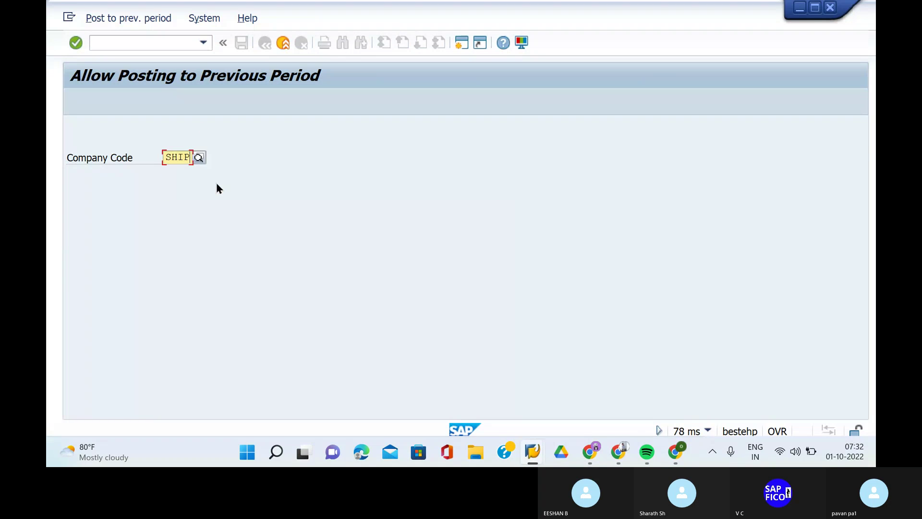
key(Return)
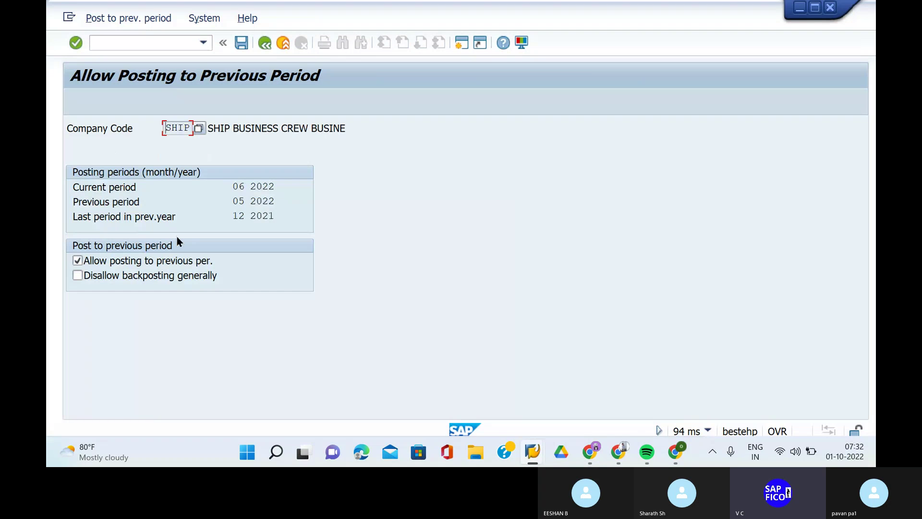
click(79, 265)
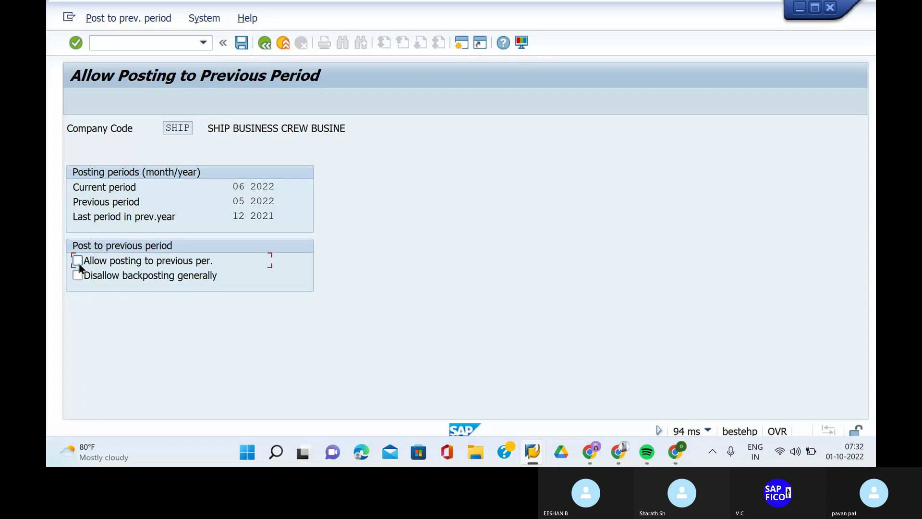
click(246, 183)
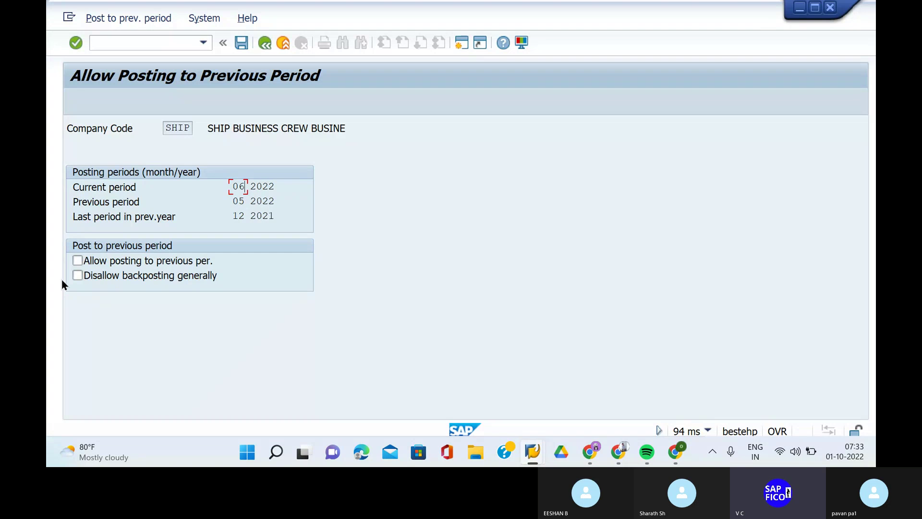
- Re-tick previous-period posting for SHIP, save, and reload its 06 2022 periods
click(76, 266)
click(241, 47)
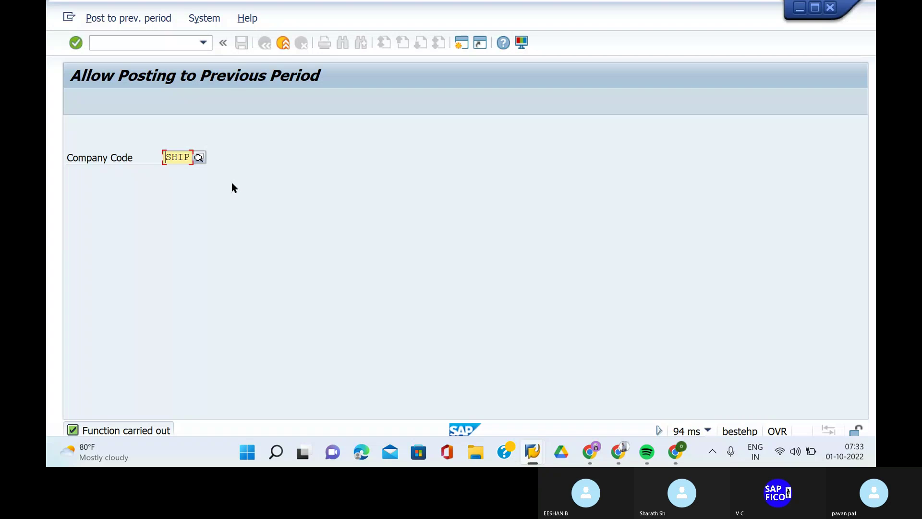
key(Return)
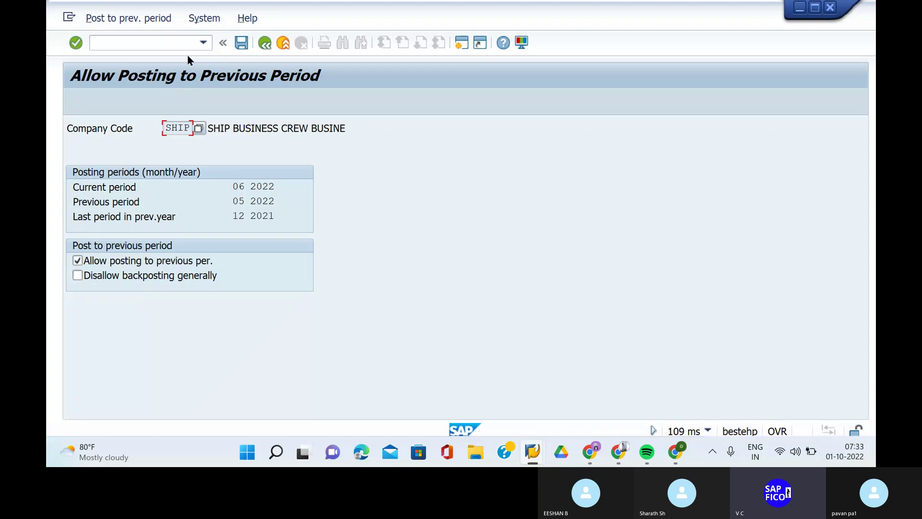
- Check the transaction history, then go to /nMMPV's Close Period for Material Master Records
click(202, 43)
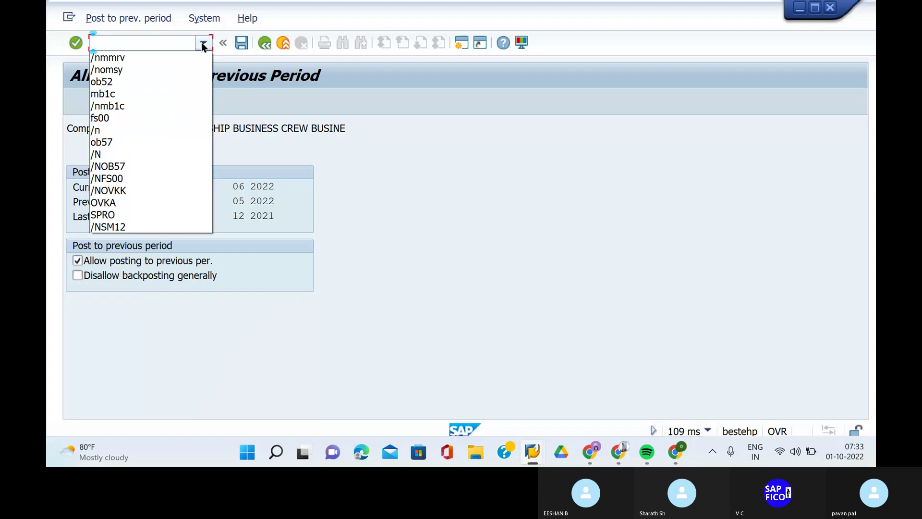
click(202, 44)
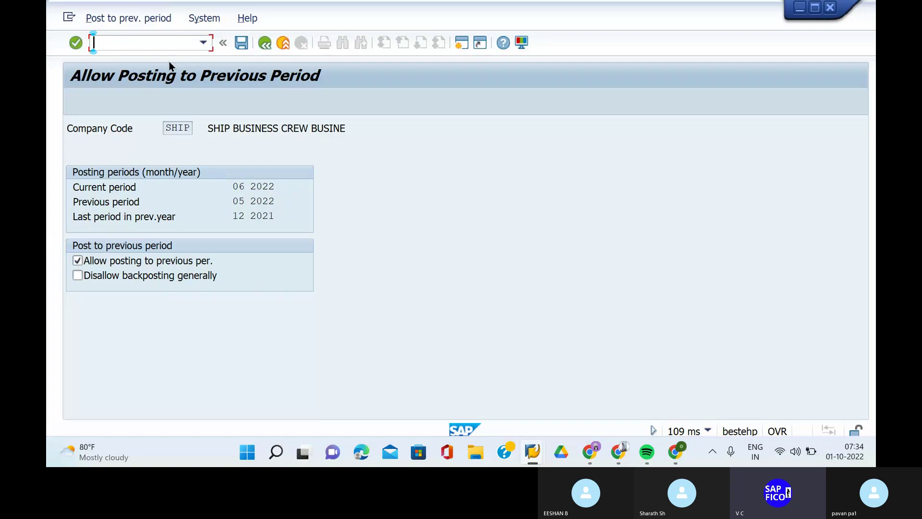
text(/nmmpv)
key(Return)
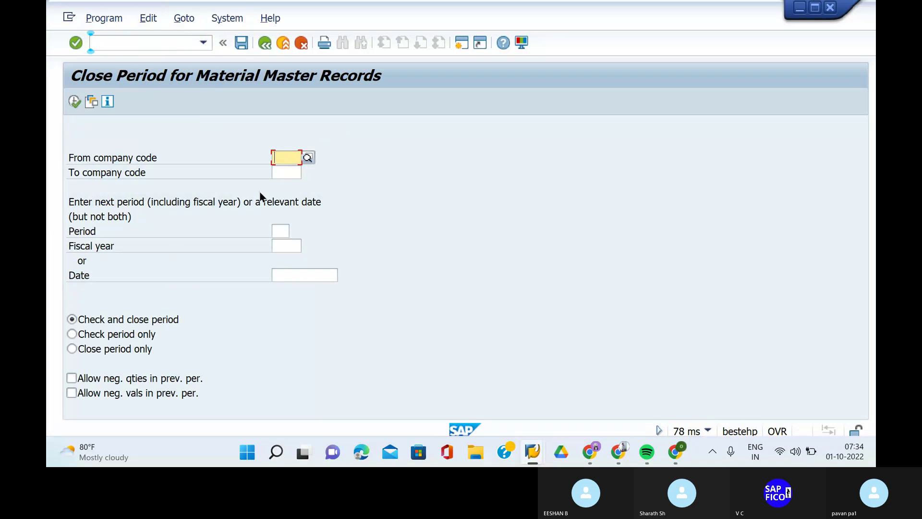
- Set both the From and To company codes to SHIP
text(ship)
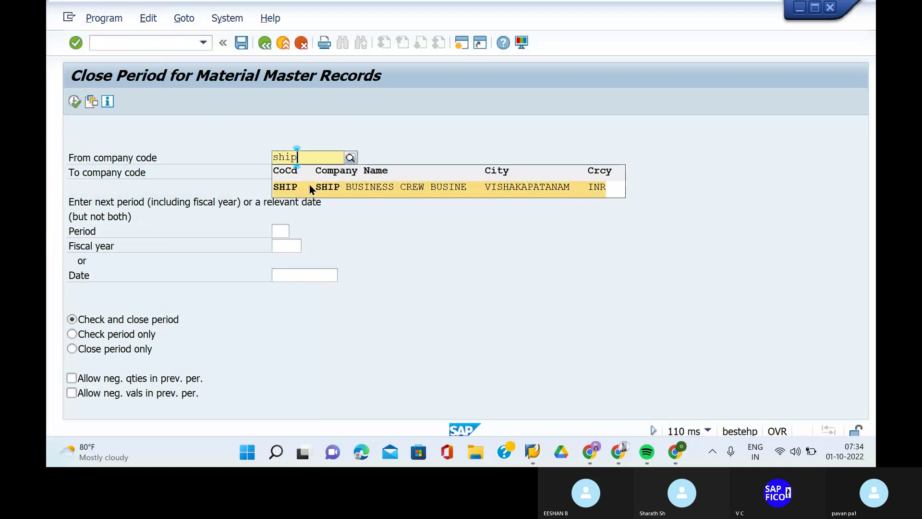
click(309, 184)
click(283, 172)
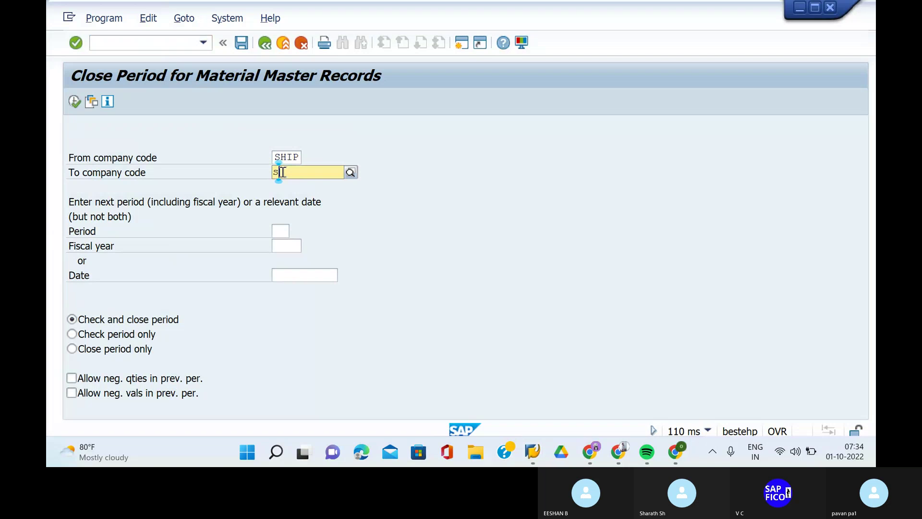
text(ship)
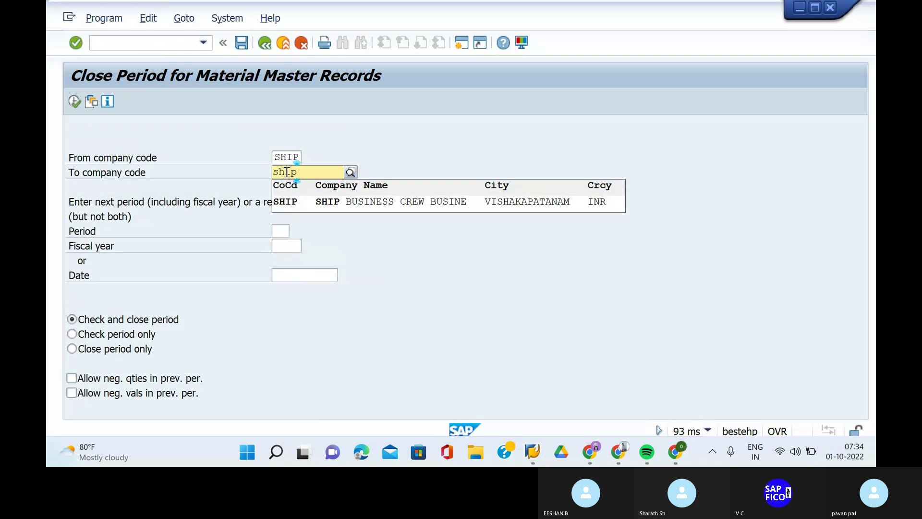
click(298, 206)
- Enter period 07 and fiscal year 2022, leaving the date field blank
click(278, 230)
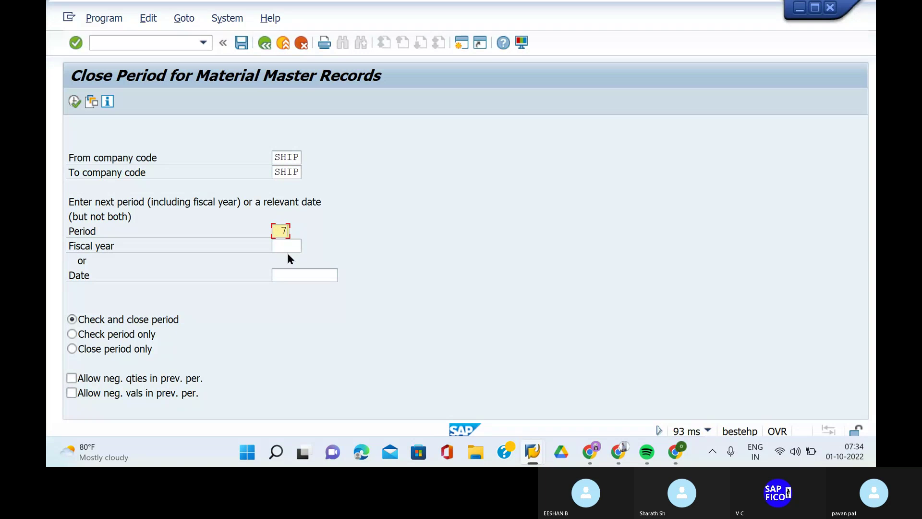
click(286, 247)
text(2022)
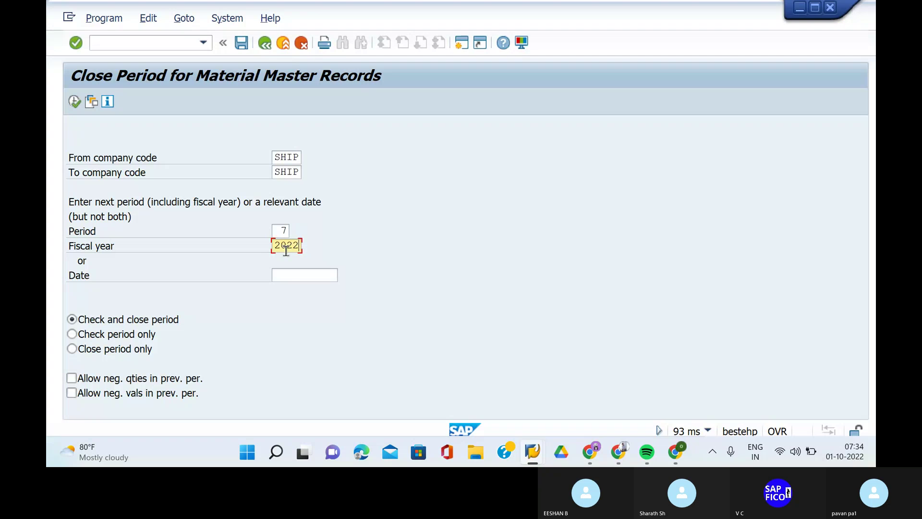
click(292, 280)
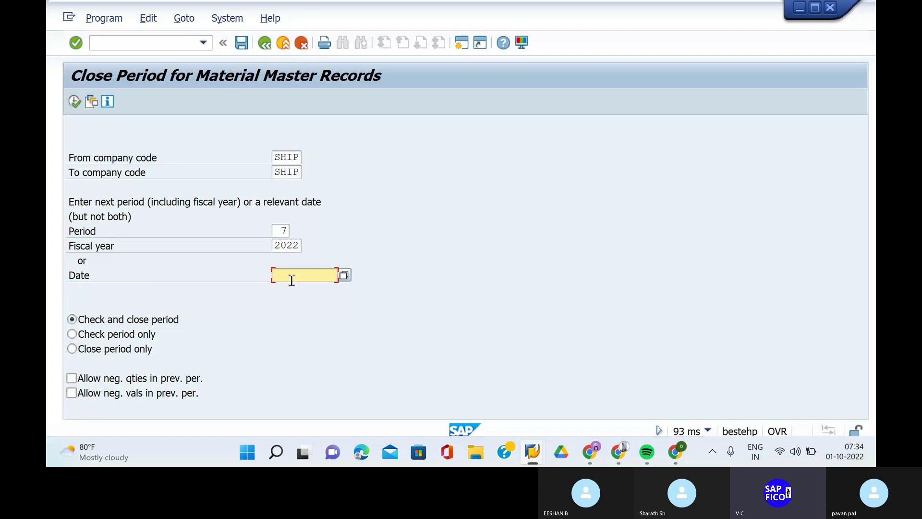
text(01)
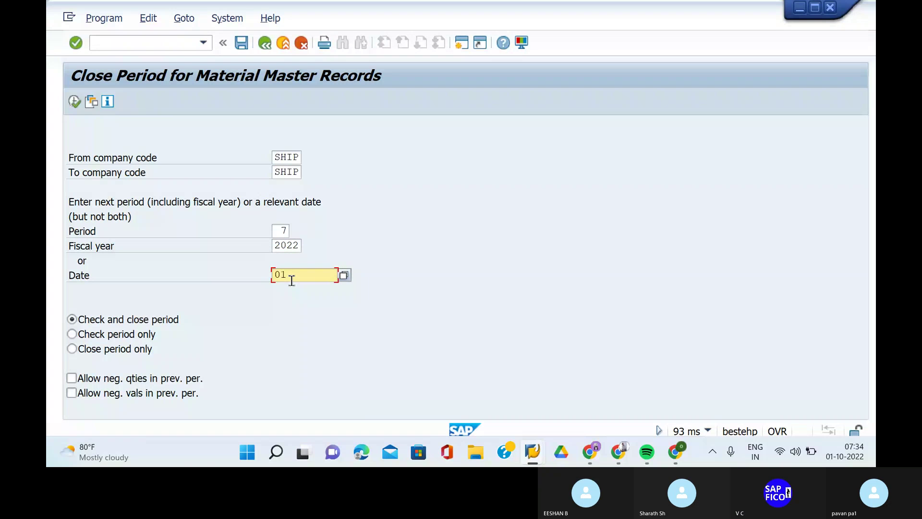
click(278, 229)
text(10)
key(BackSpace)
key(BackSpace)
key(BackSpace)
key(BackSpace)
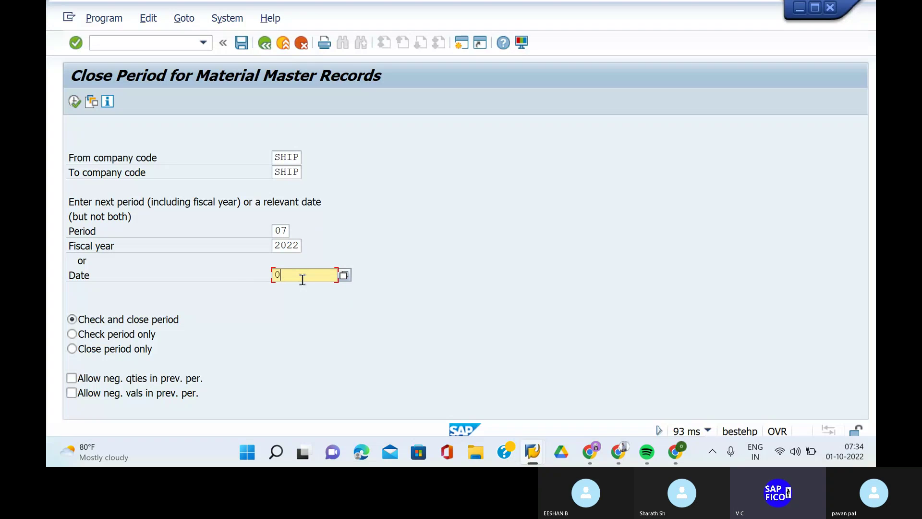
key(BackSpace)
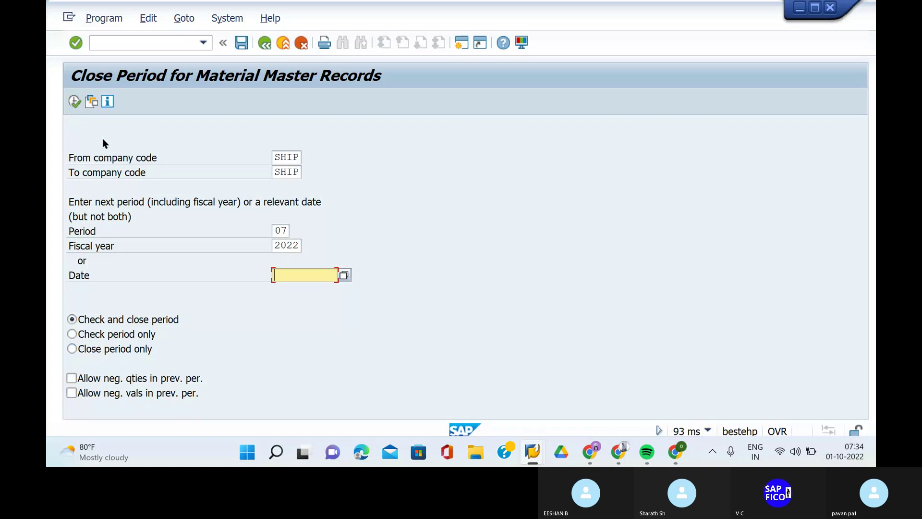
- Execute the period closing and review the log showing SHIP converted
click(75, 105)
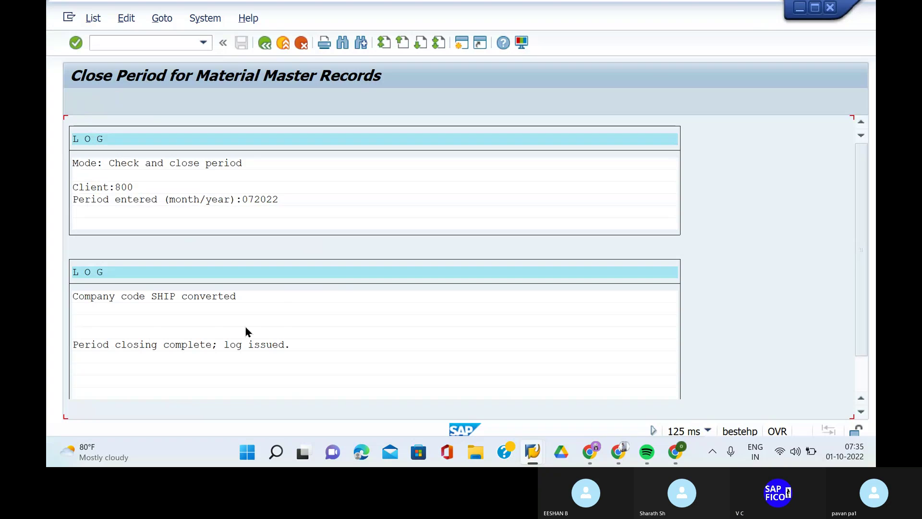
scroll(246, 327, down, 2)
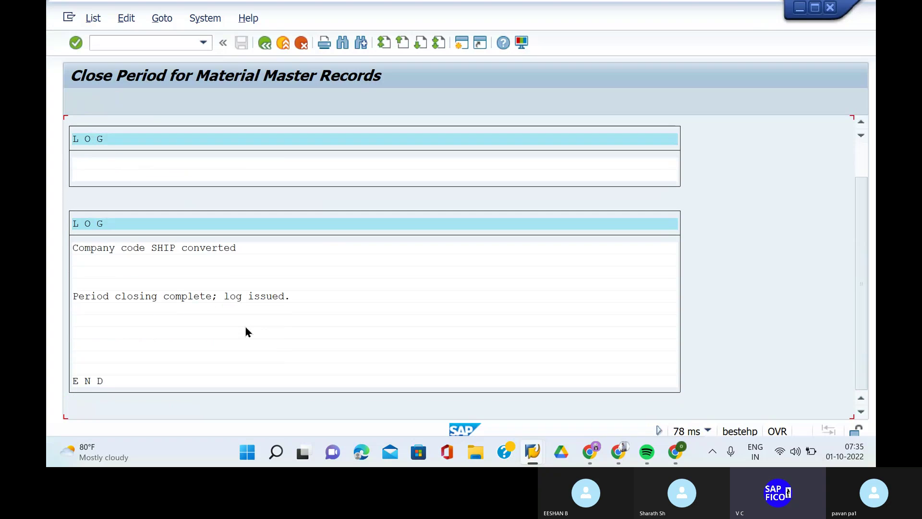
scroll(200, 274, up, 2)
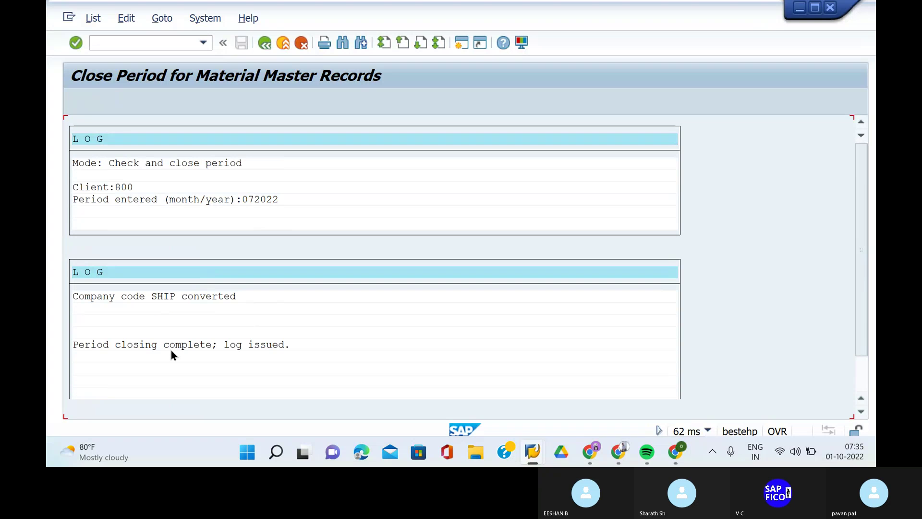
scroll(212, 355, down, 2)
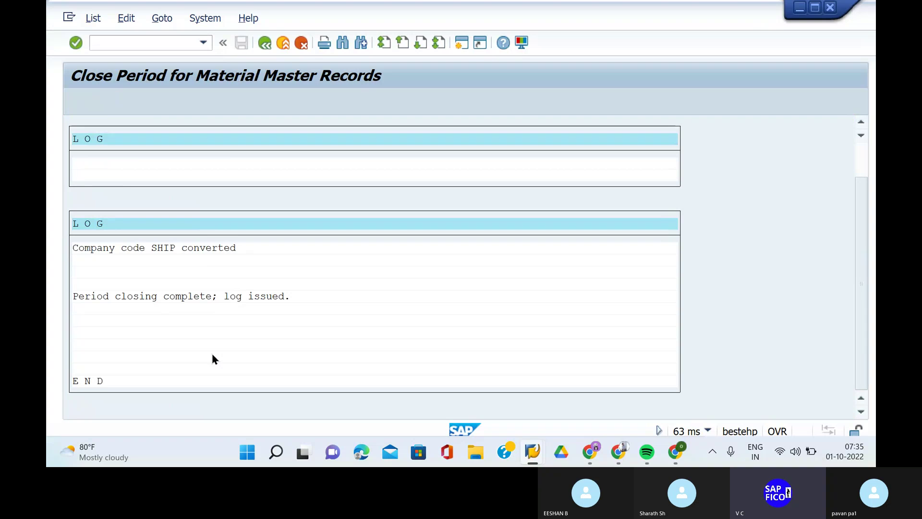
scroll(213, 355, up, 2)
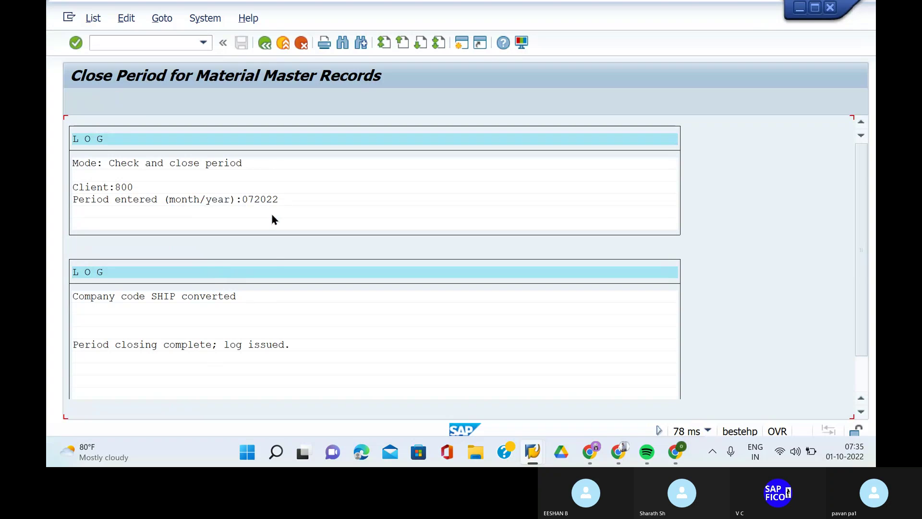
scroll(273, 220, down, 1)
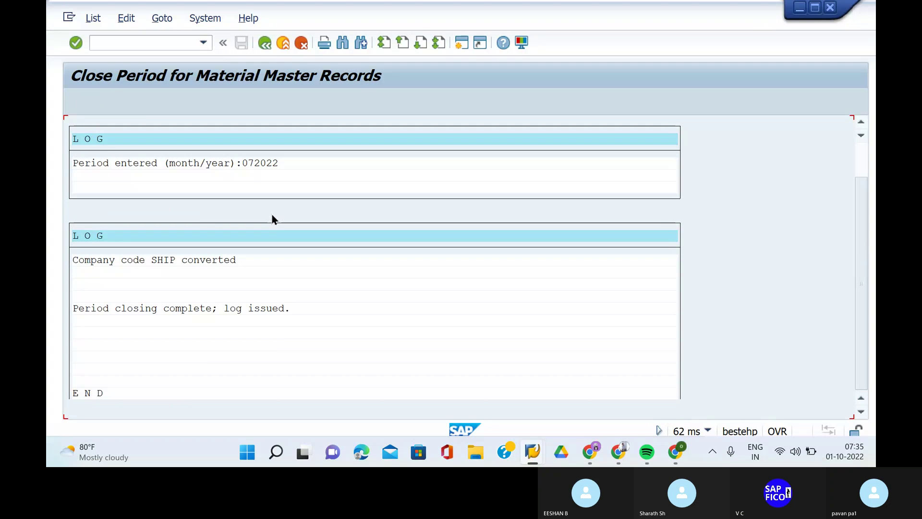
scroll(271, 215, up, 2)
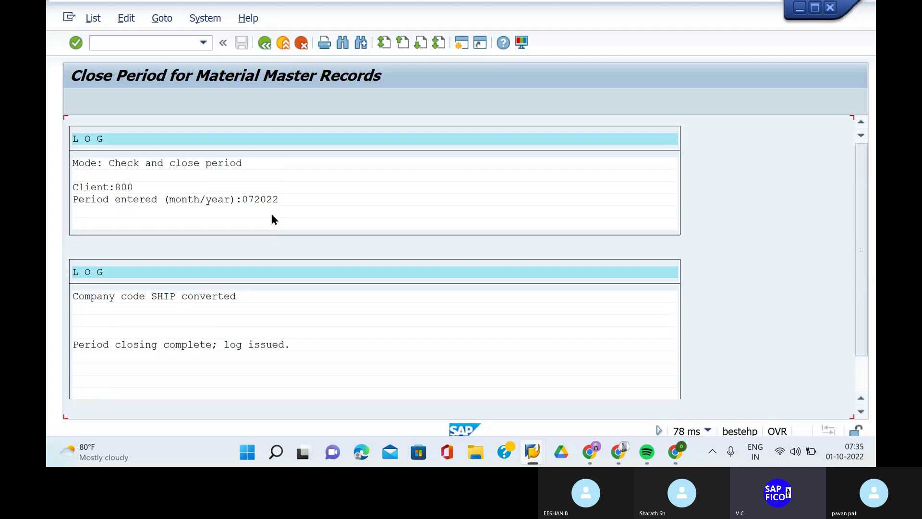
scroll(297, 313, down, 4)
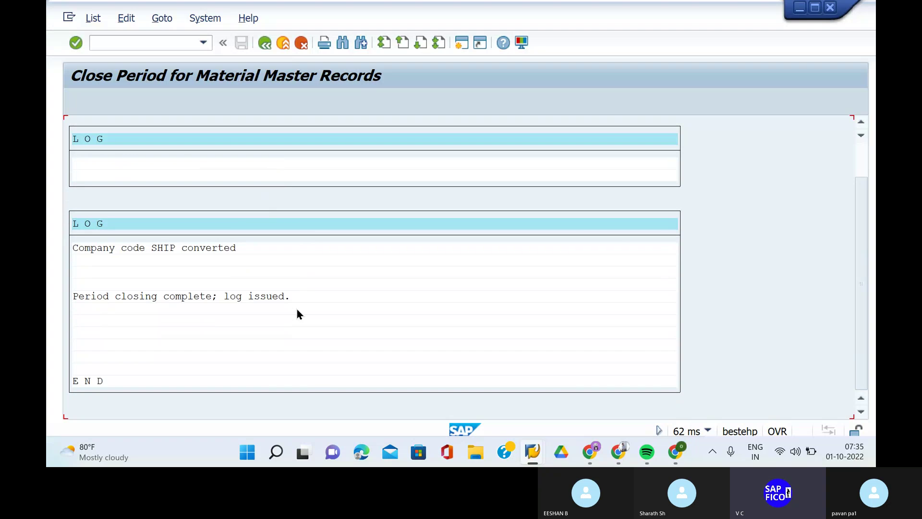
click(116, 40)
- Return to the main menu and reopen MMRV for SHIP, now at period 07 2022
text(/n)
key(Return)
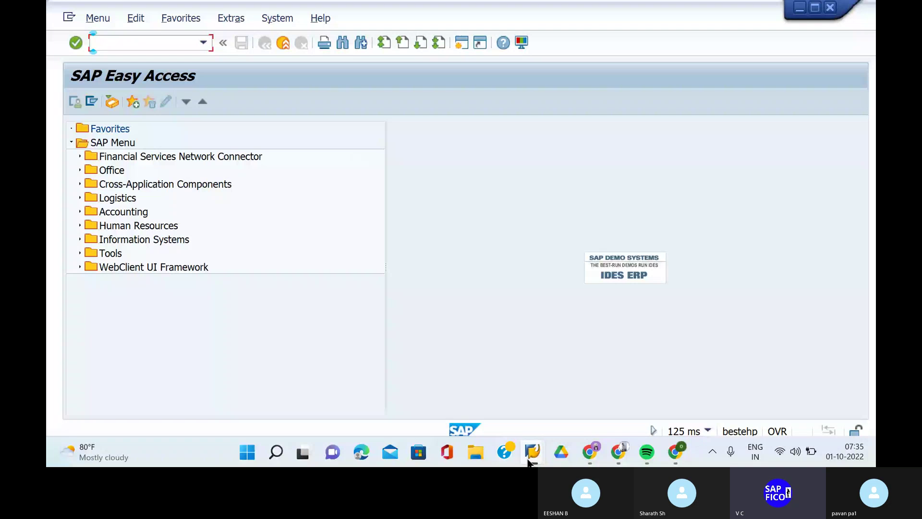
click(169, 43)
text(mmrv)
key(Return)
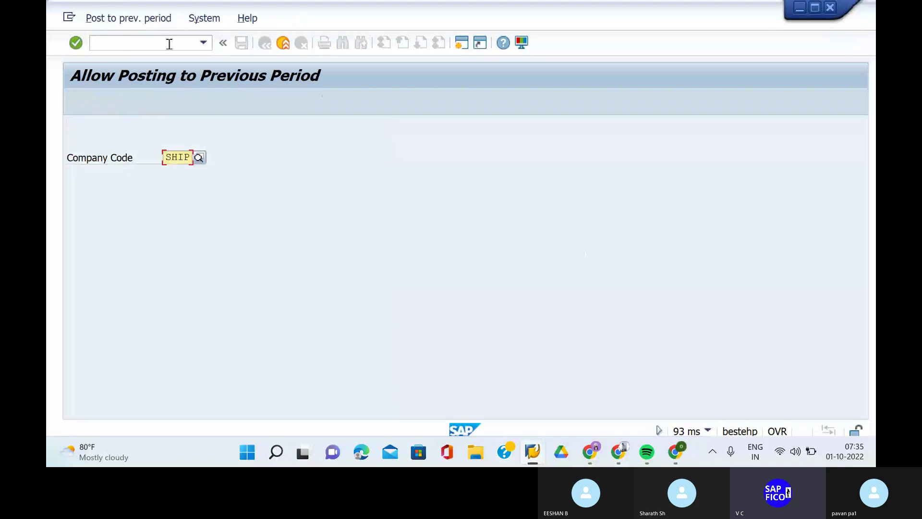
key(Return)
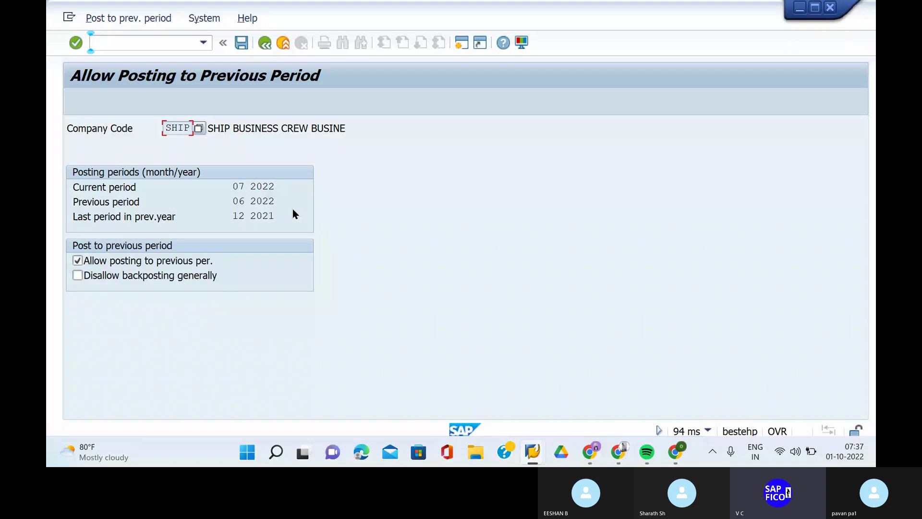
- Open the Enter Other Goods Receipts transaction MB1C after correcting a mistyped code
click(159, 39)
text(/nmm)
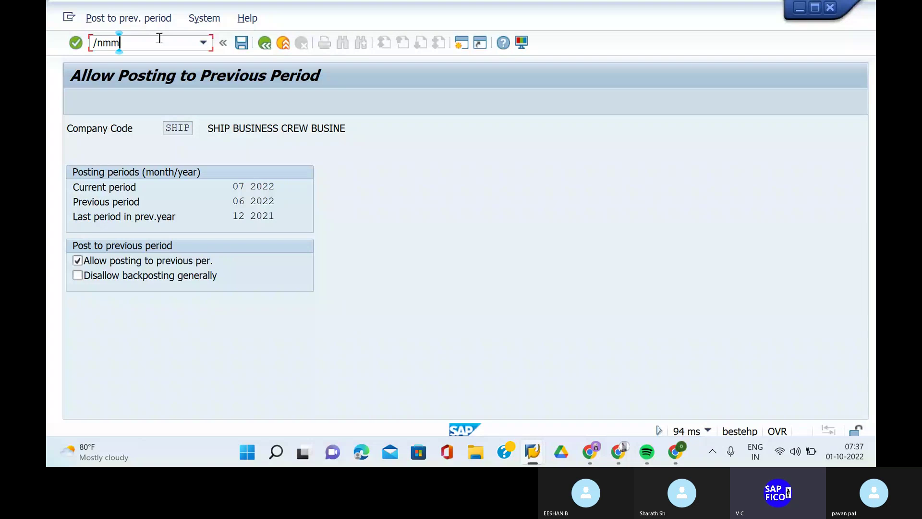
text(1)
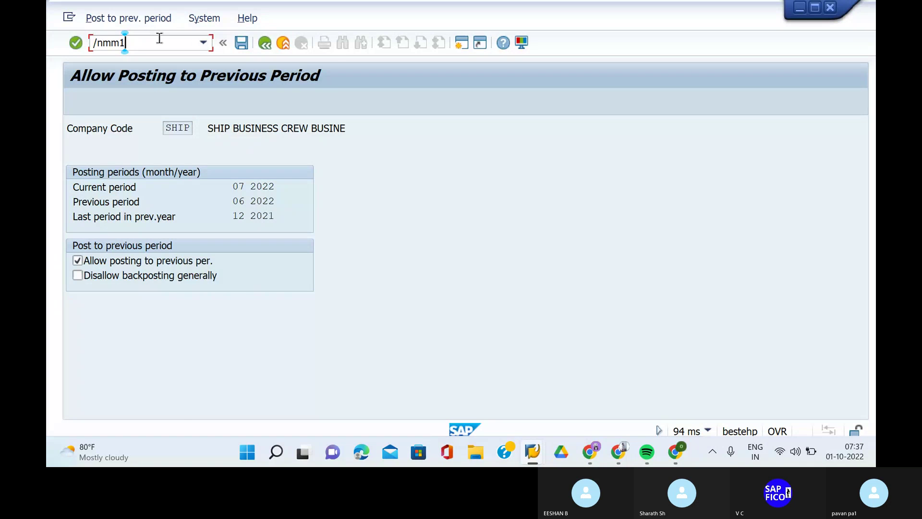
key(Return)
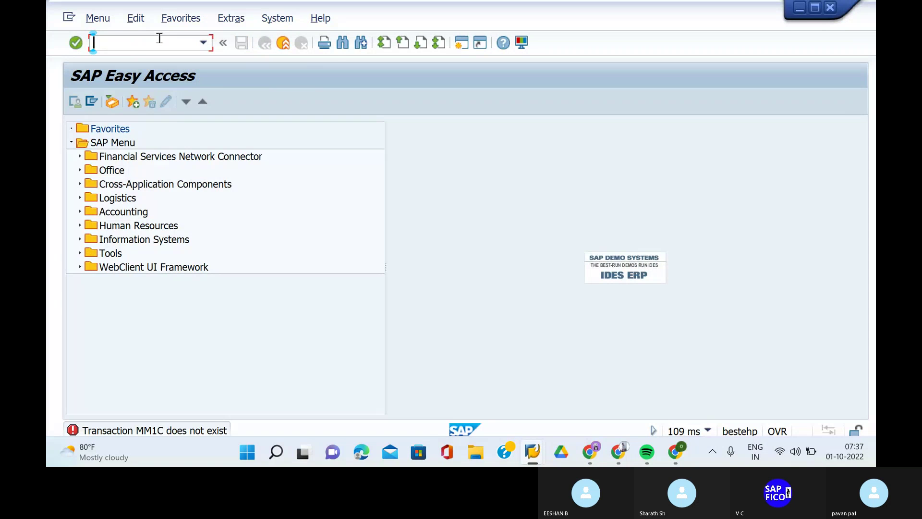
text(mb1c')
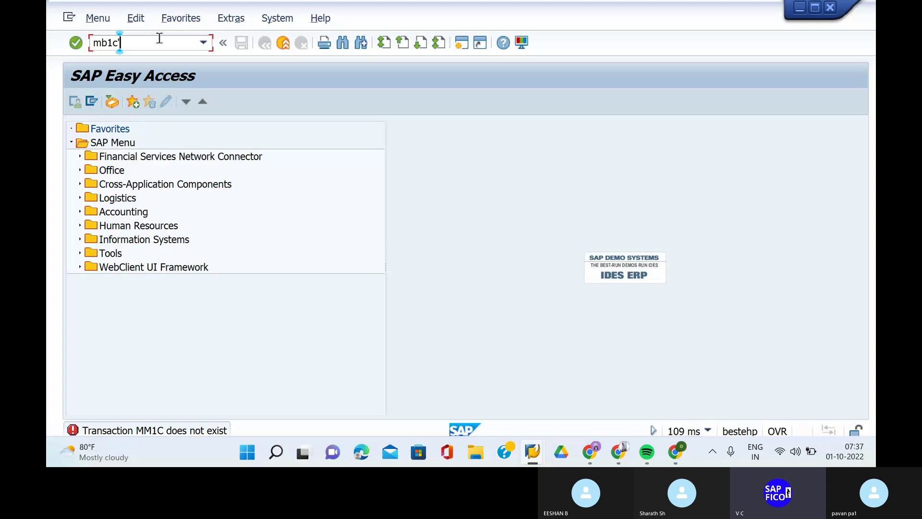
key(Return)
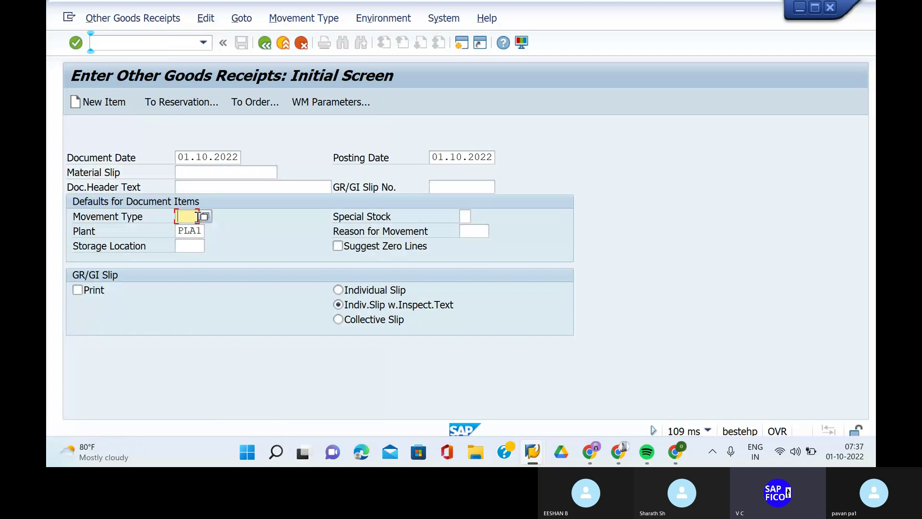
- Enter movement type 521 with storage location PLA1 and accept the plant warning
text(521)
click(190, 244)
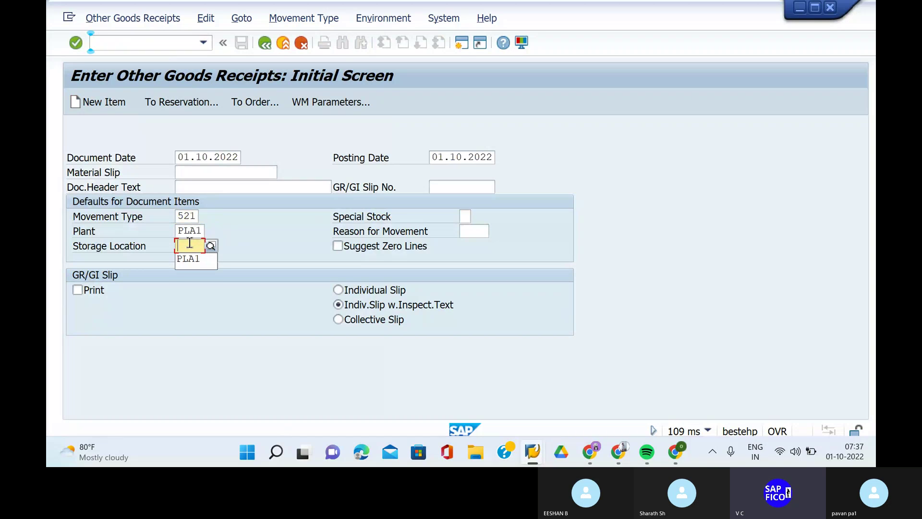
click(195, 266)
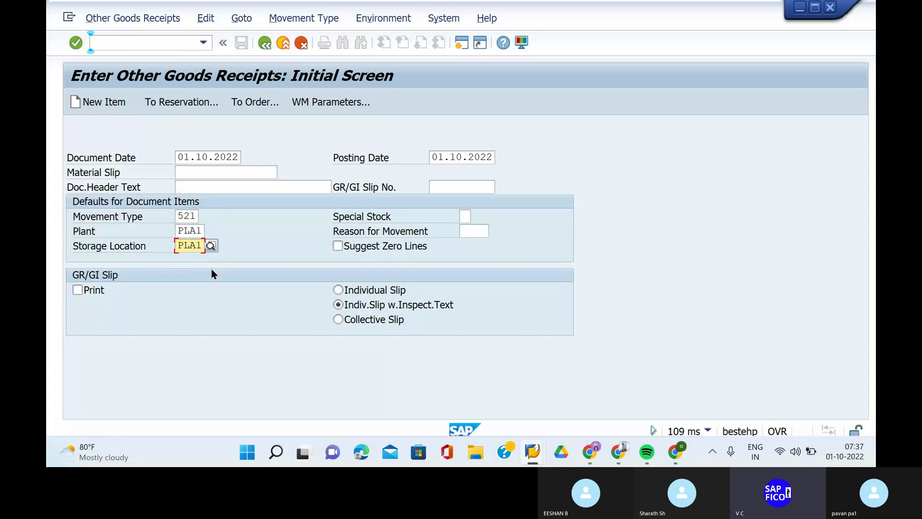
key(Return)
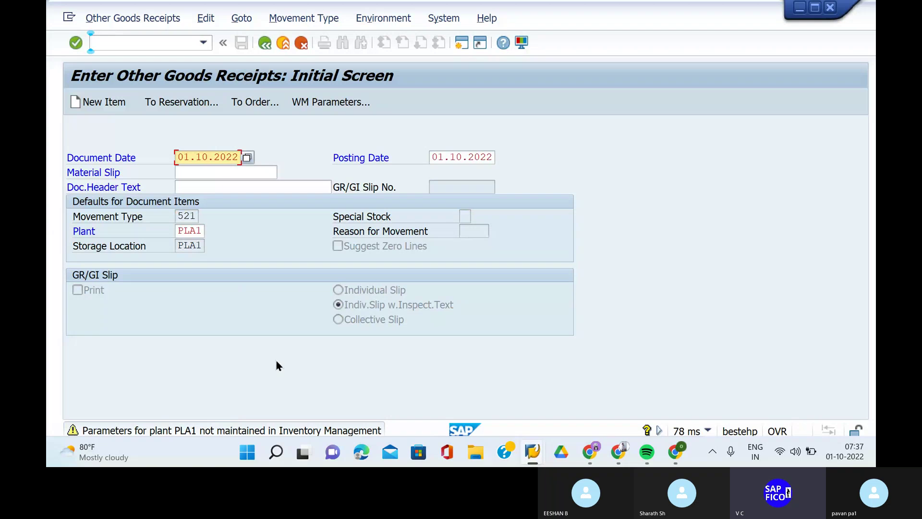
key(Return)
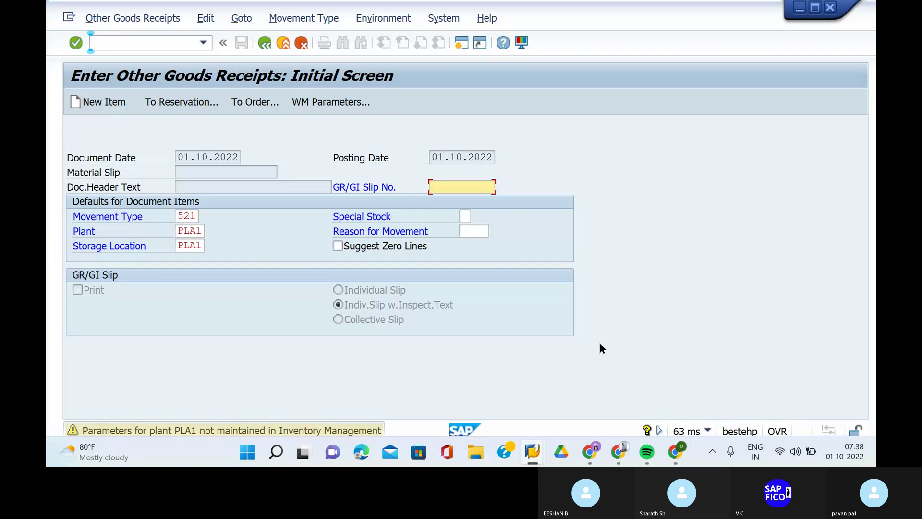
- Proceed to the New Items screen for the 521 receipt in plant PLA1
key(Return)
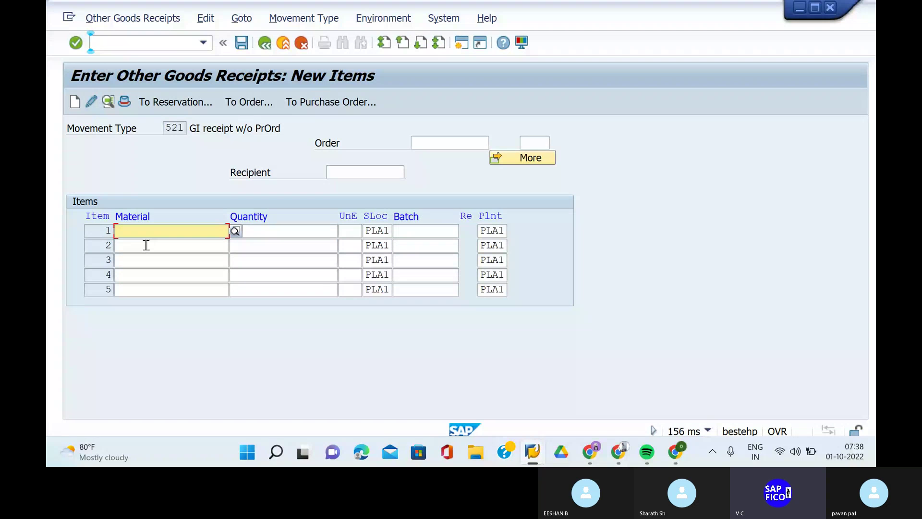